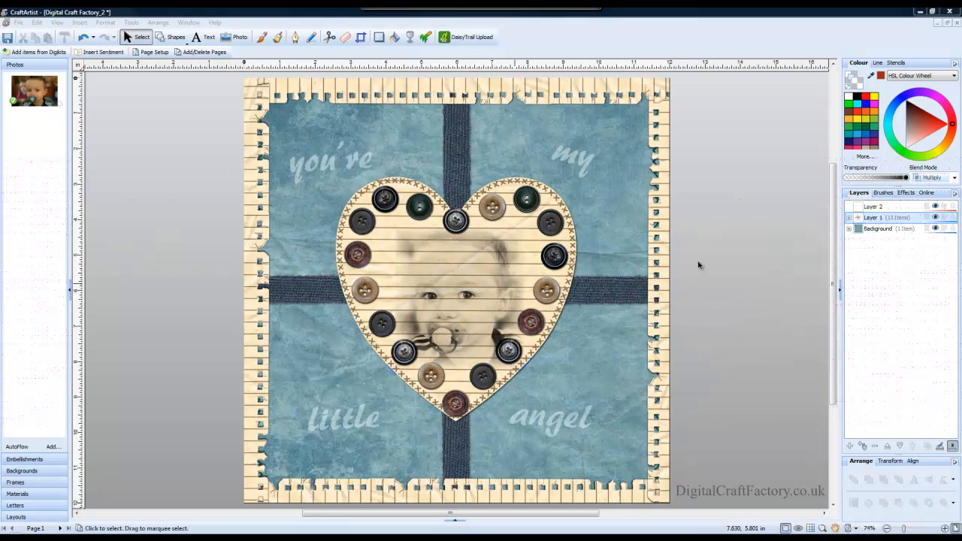
# Replace the faded photo inside the heart with the original colour photo and set its blend mode to Multiply.
pyautogui.click(476, 271)
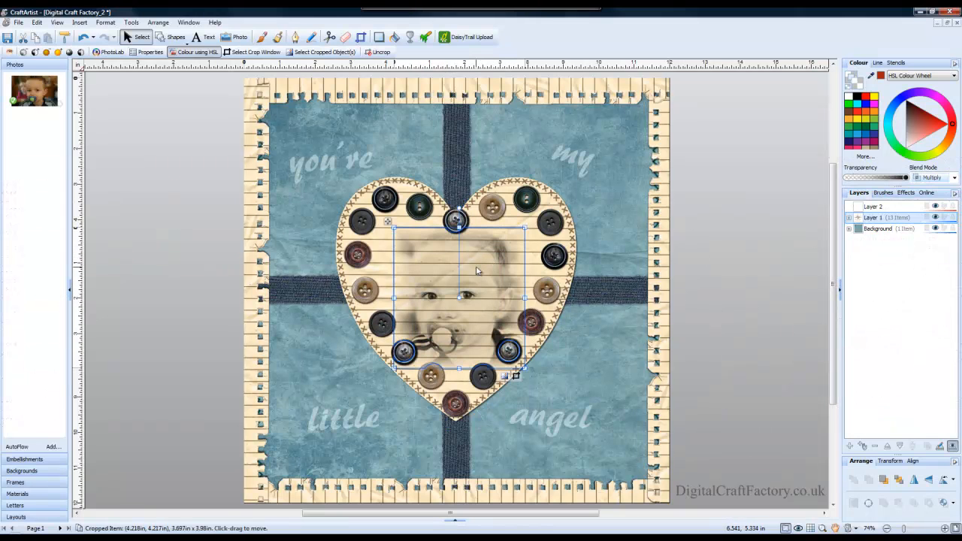
pyautogui.press('Delete')
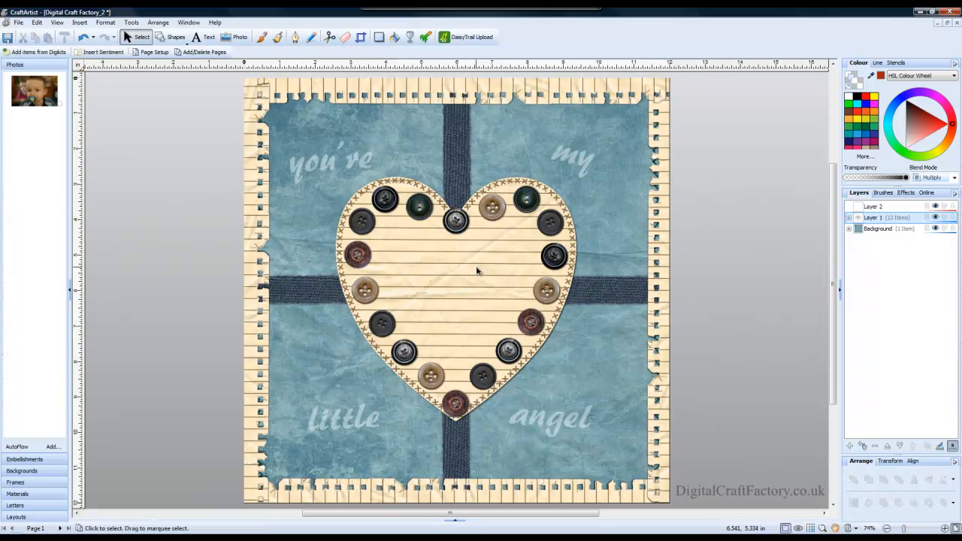
pyautogui.moveTo(34, 90); pyautogui.dragTo(425, 297)
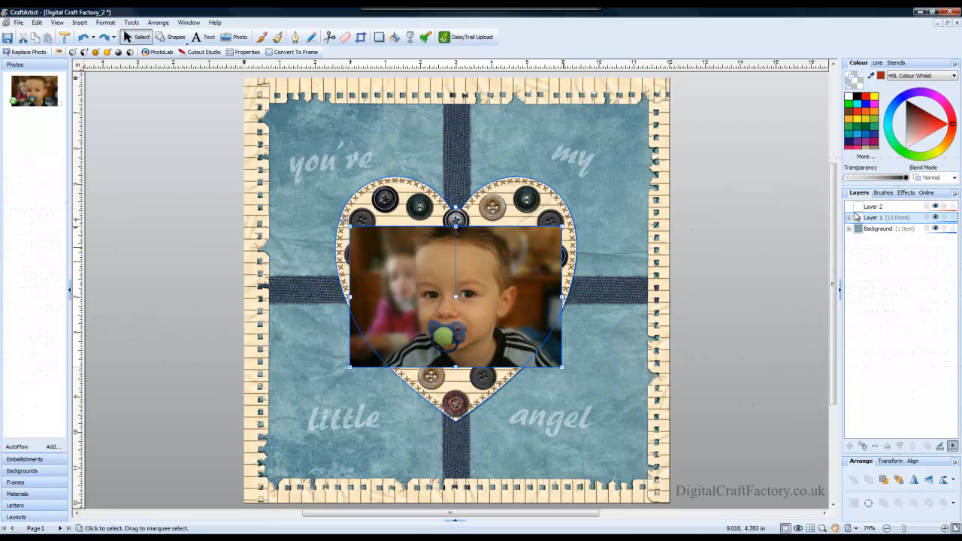
pyautogui.click(926, 178)
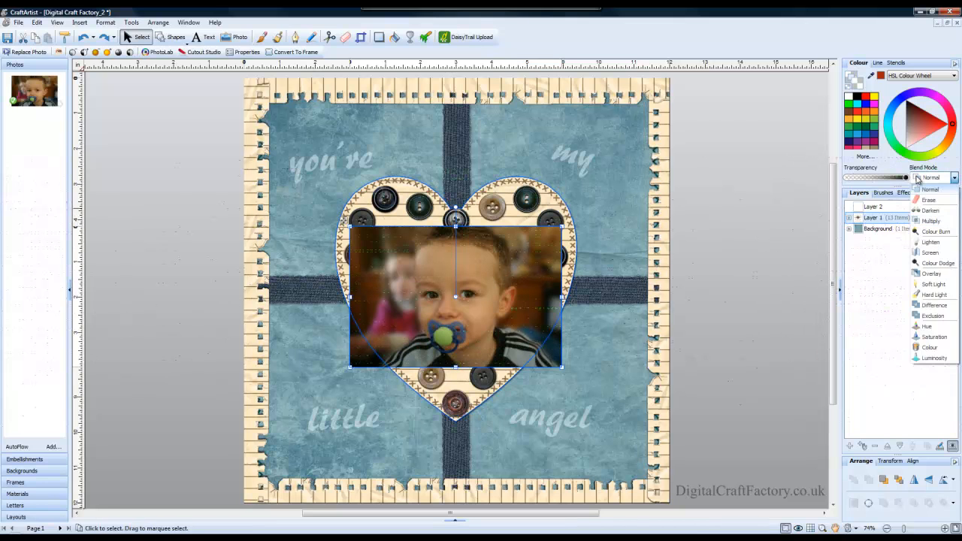
pyautogui.click(931, 221)
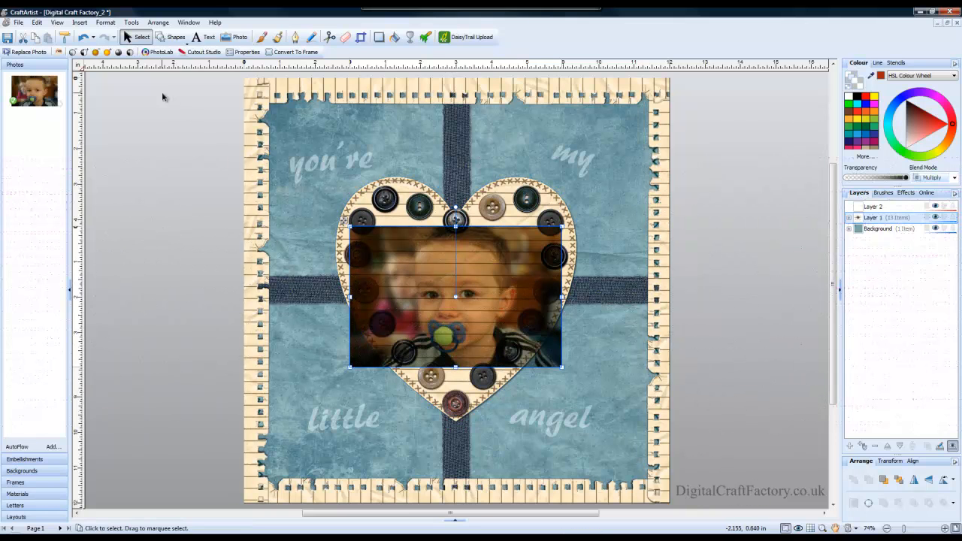
# Apply the Old Photo effect to the photo in PhotoLab, remove its vignette filter and set the tint saturation to 0.
pyautogui.click(163, 52)
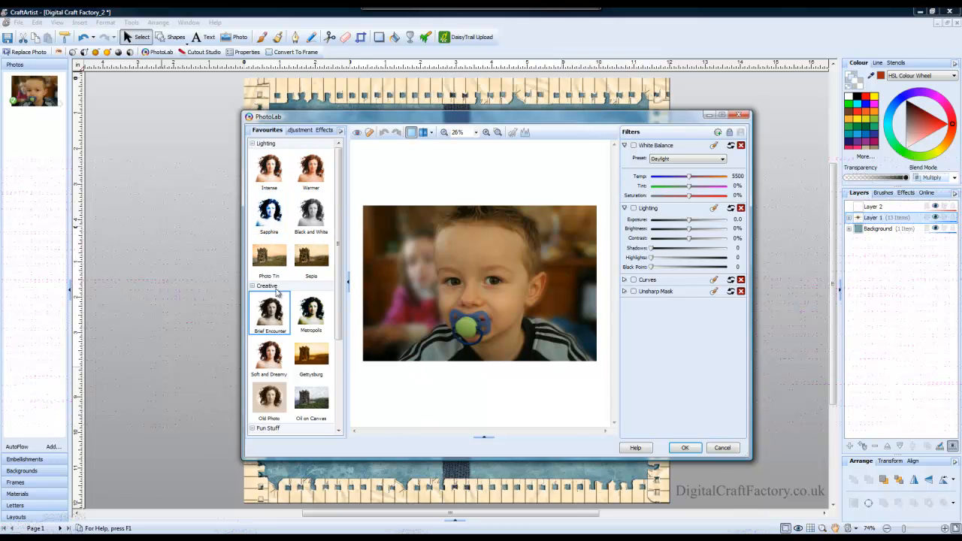
pyautogui.click(273, 404)
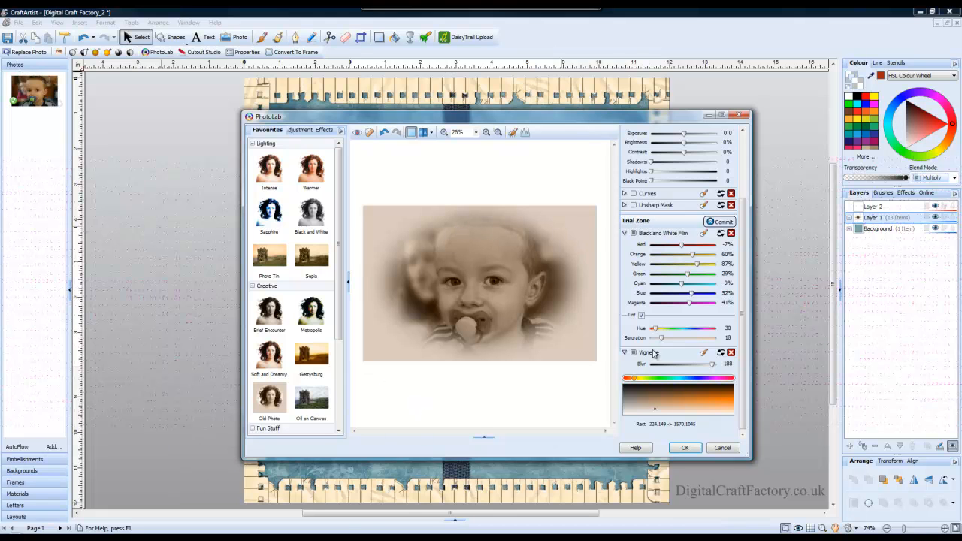
pyautogui.click(730, 352)
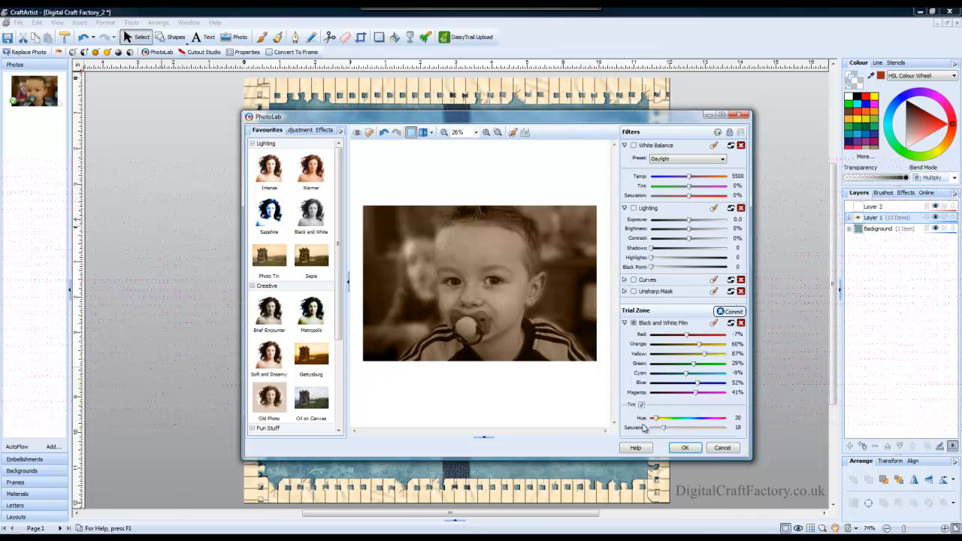
pyautogui.moveTo(664, 430); pyautogui.dragTo(648, 429)
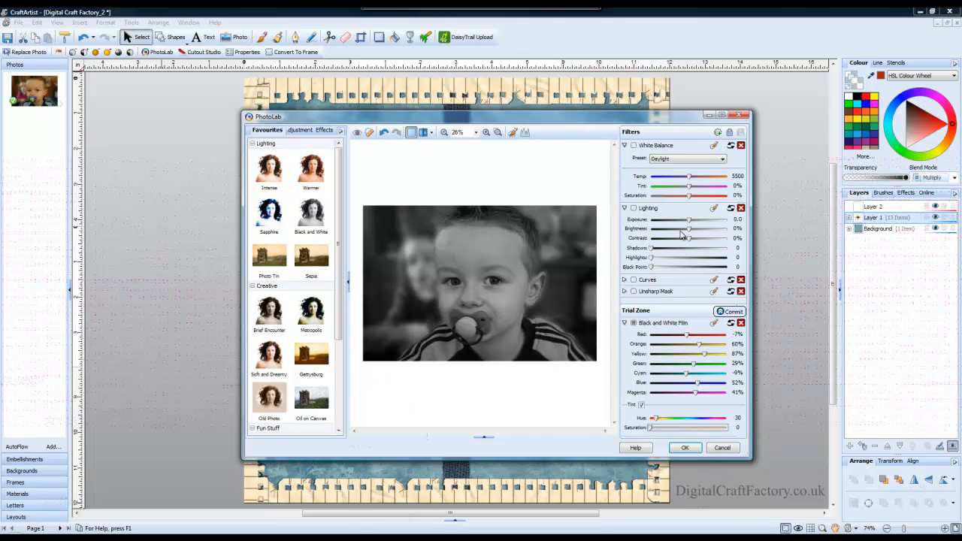
# Raise the photo's brightness to 36% and contrast to 43%, and commit the trial filters to the photo.
pyautogui.moveTo(690, 234); pyautogui.dragTo(703, 236)
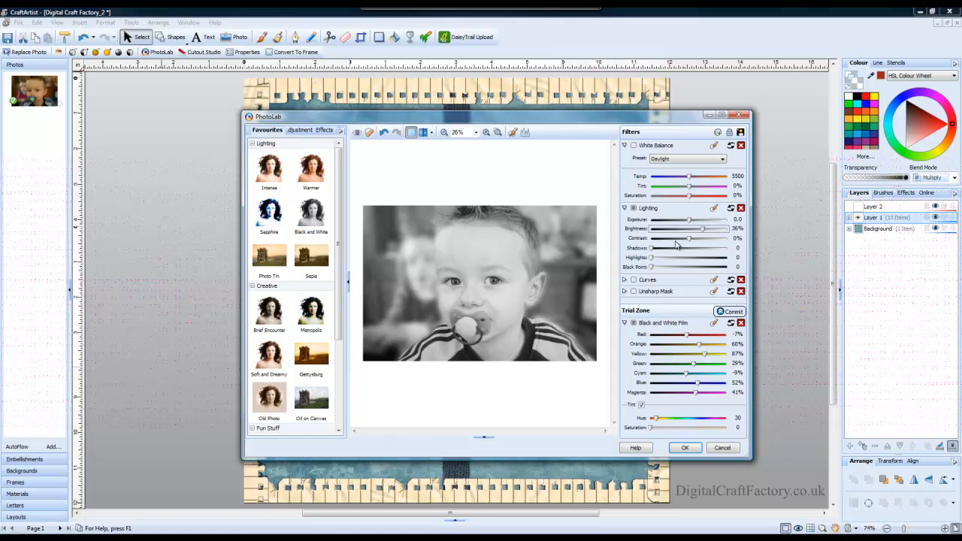
pyautogui.moveTo(690, 240); pyautogui.dragTo(702, 239)
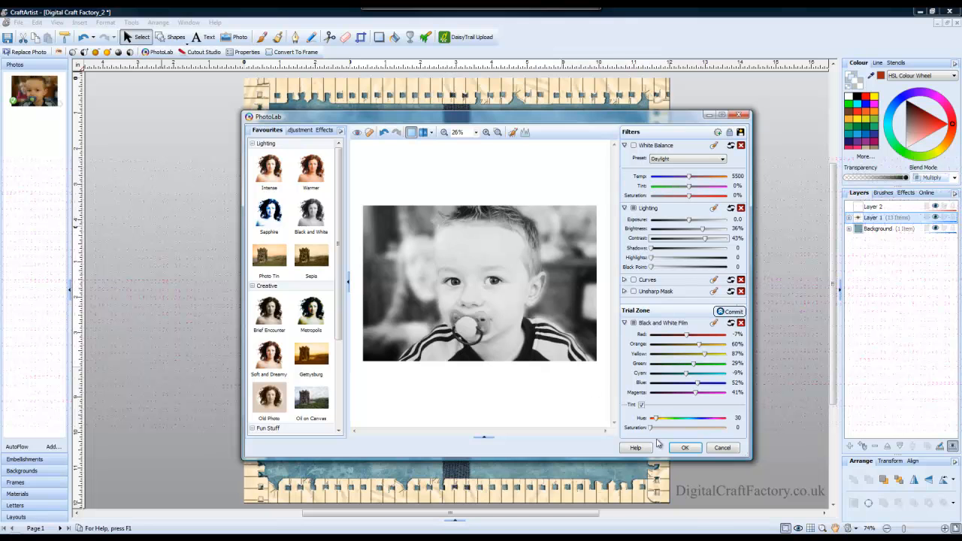
pyautogui.click(685, 448)
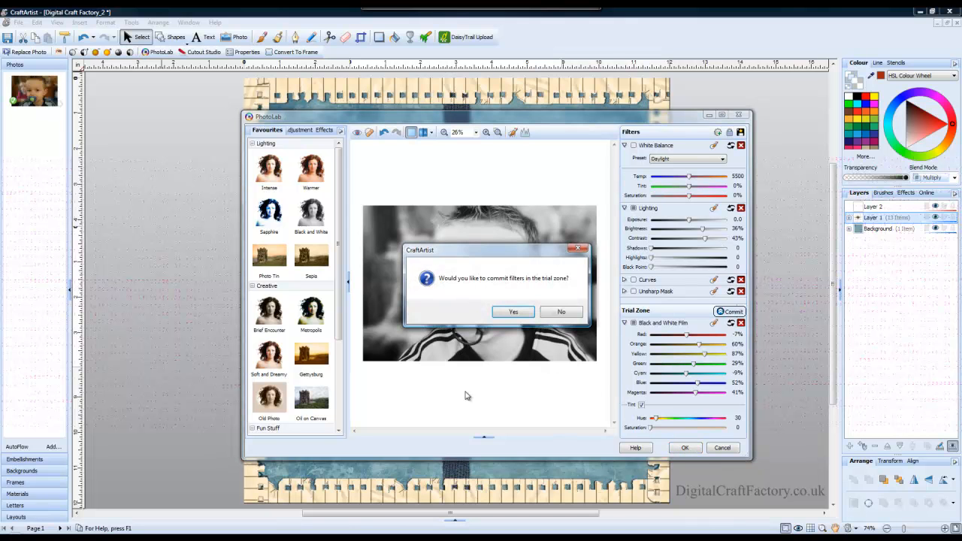
pyautogui.click(522, 313)
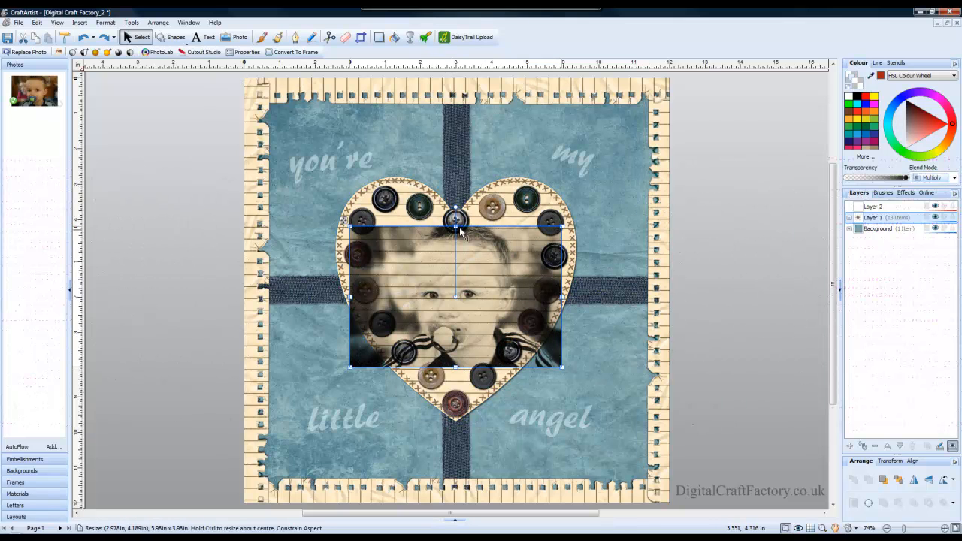
# Cut the photo with a rectangular scissor punch framing the child's face, and discard the leftover strips on both sides.
pyautogui.click(330, 37)
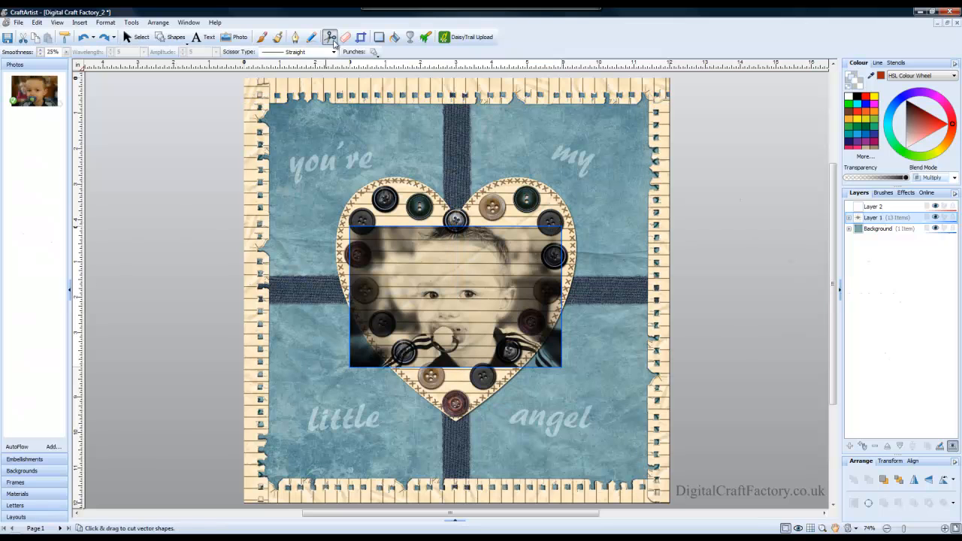
pyautogui.click(374, 52)
pyautogui.click(383, 70)
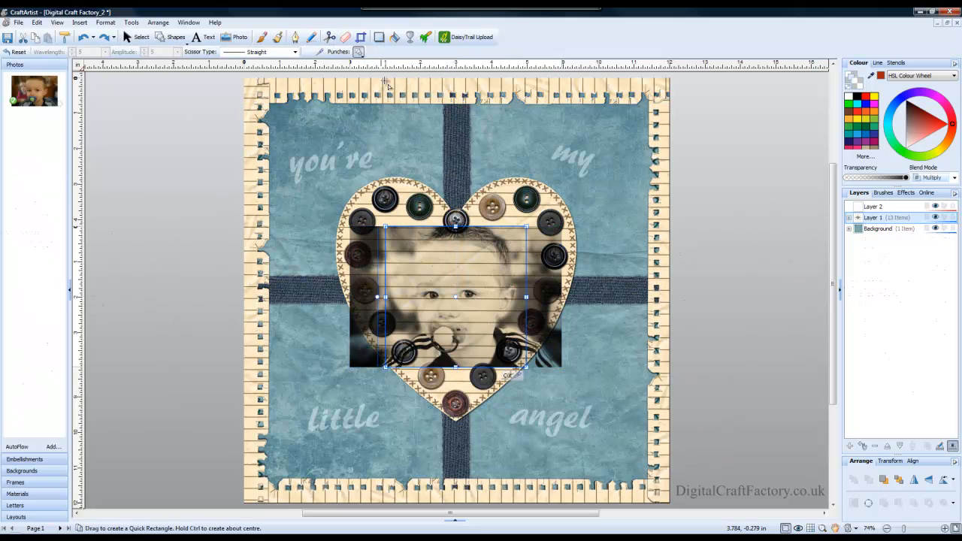
pyautogui.moveTo(384, 298)
pyautogui.mouseDown()
pyautogui.moveTo(427, 297)
pyautogui.moveTo(393, 306)
pyautogui.mouseUp()
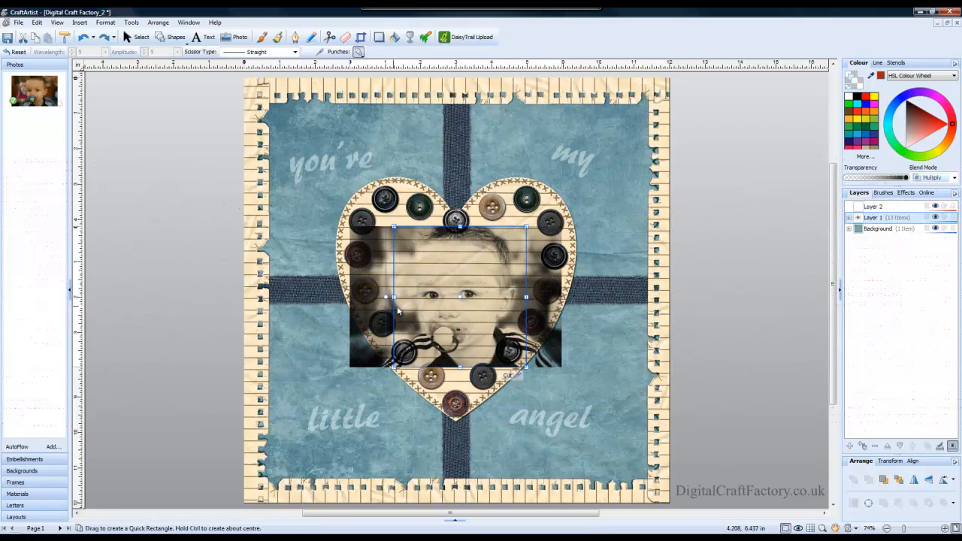
pyautogui.click(508, 376)
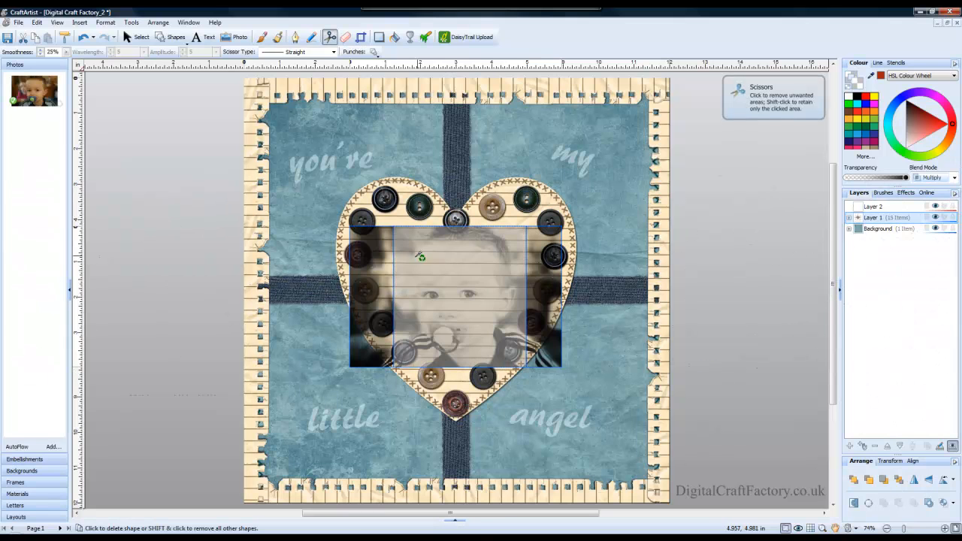
pyautogui.click(380, 263)
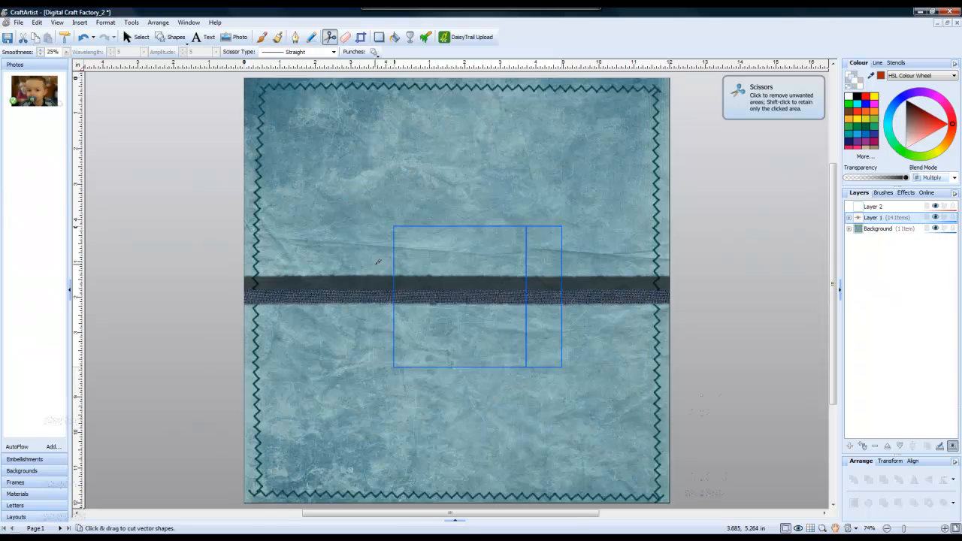
pyautogui.click(557, 263)
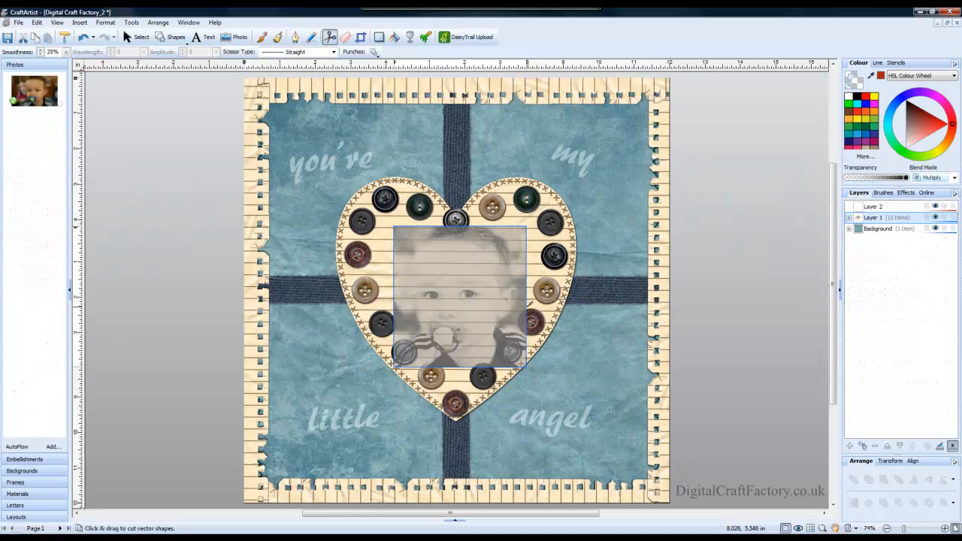
# Apply a Square gradient transparency to the cropped photo.
pyautogui.click(411, 39)
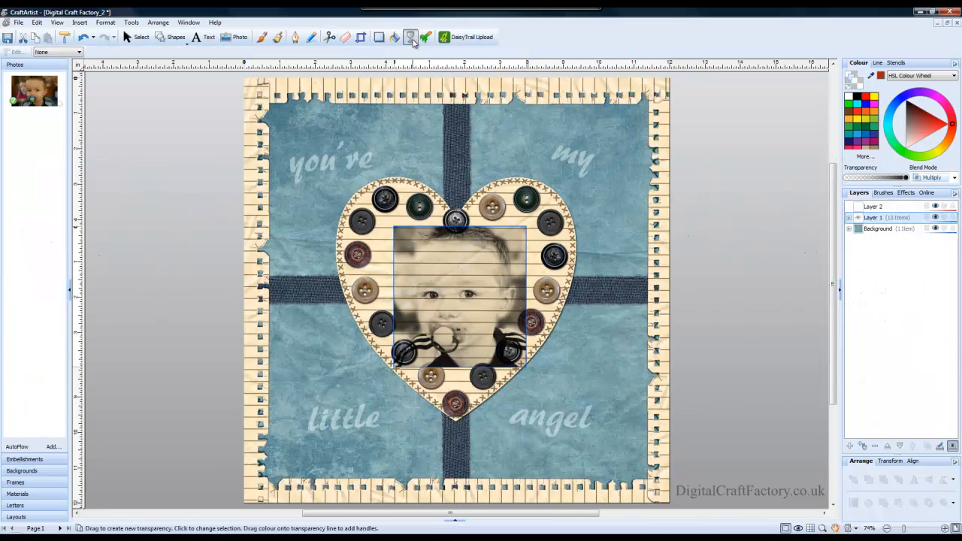
pyautogui.click(58, 54)
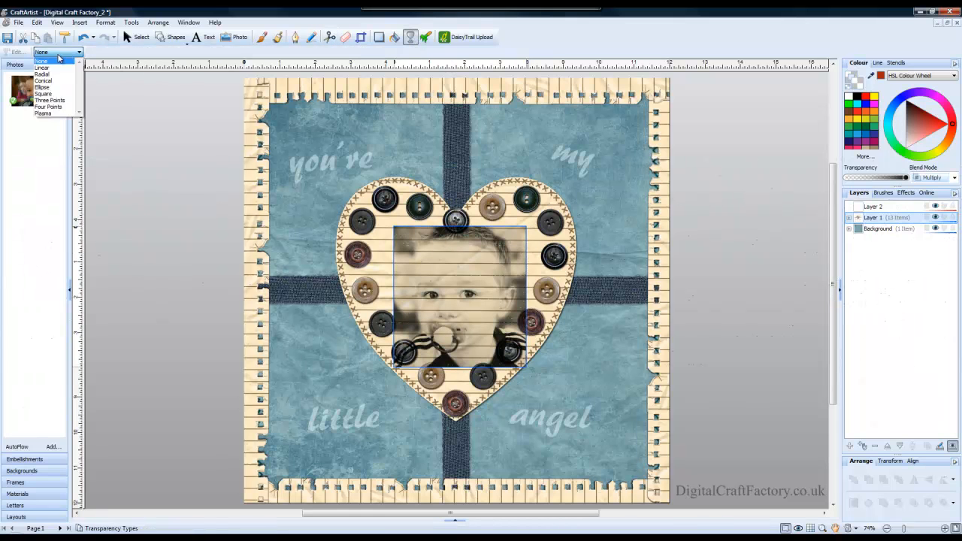
pyautogui.click(46, 94)
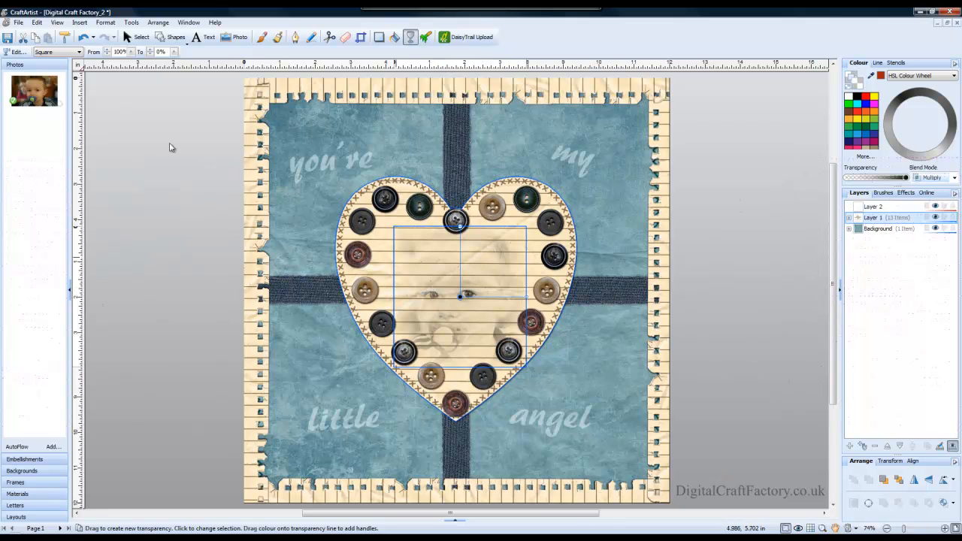
# Add a node with value 96 to the photo's transparency gradient, place it at 66.56%, and deselect the photo.
pyautogui.click(18, 51)
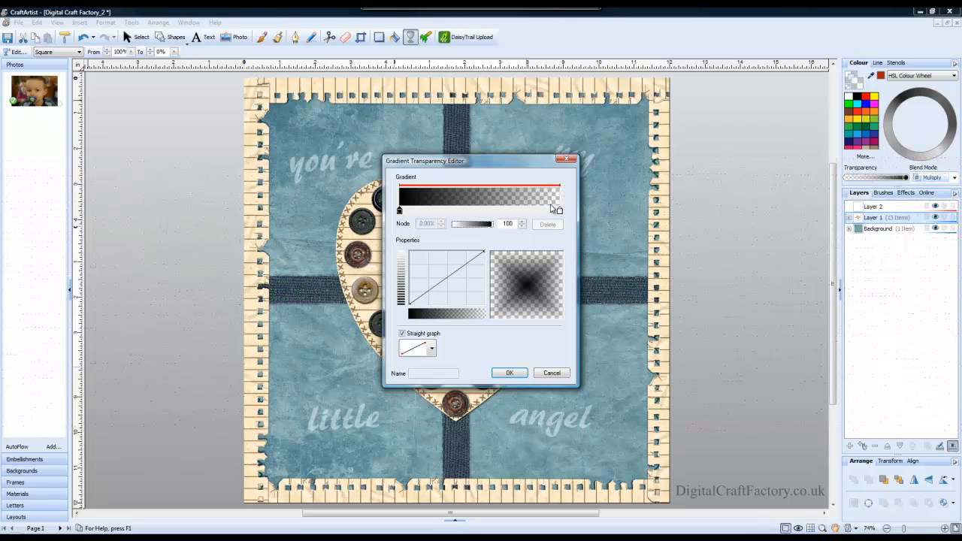
pyautogui.click(406, 212)
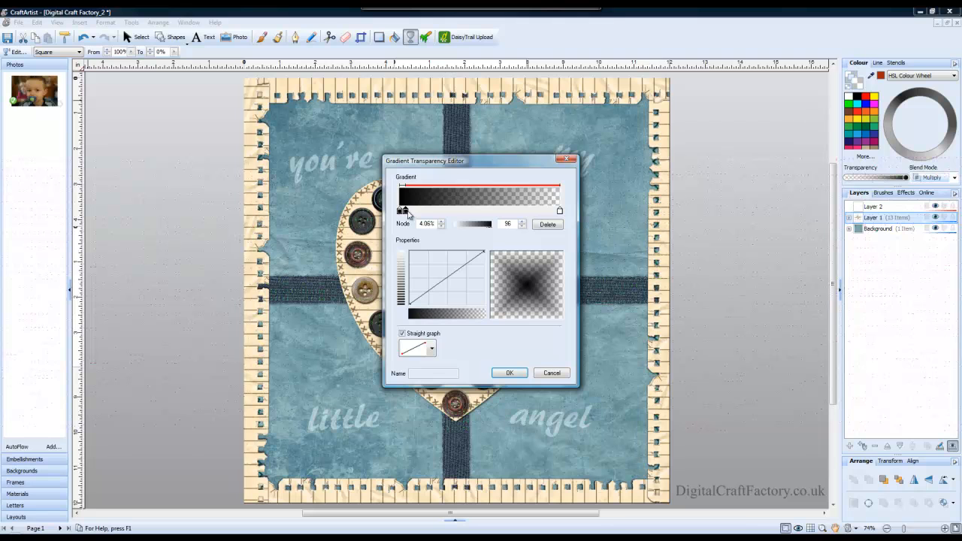
pyautogui.moveTo(406, 213); pyautogui.dragTo(506, 218)
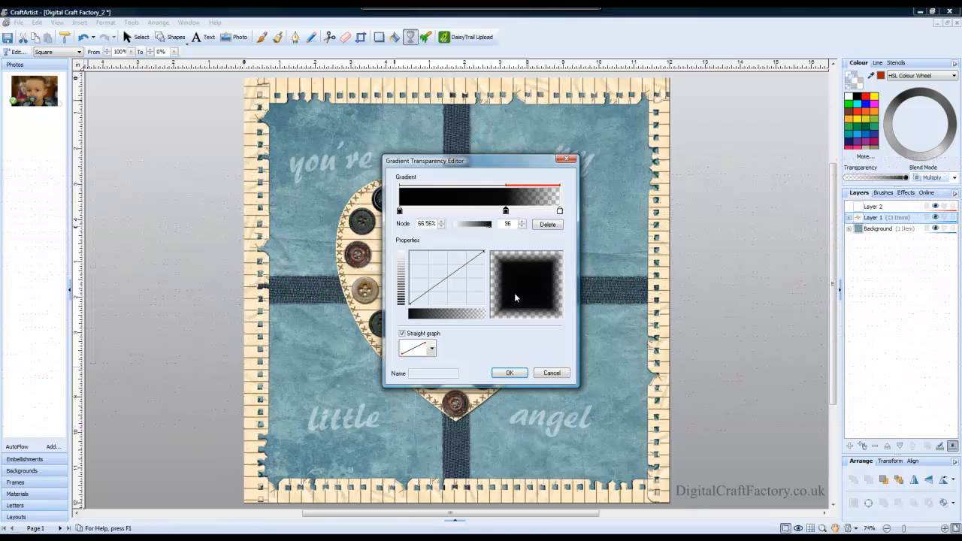
pyautogui.click(514, 373)
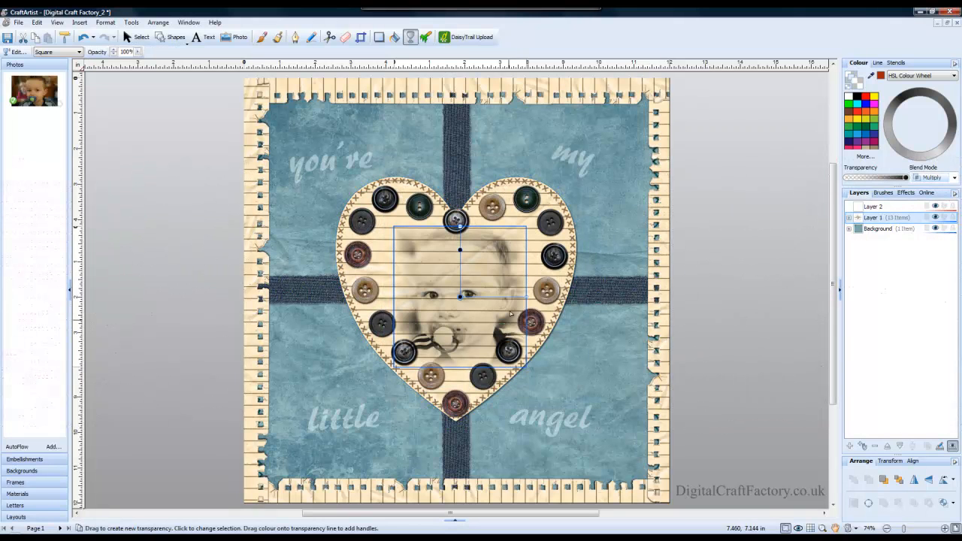
pyautogui.click(720, 174)
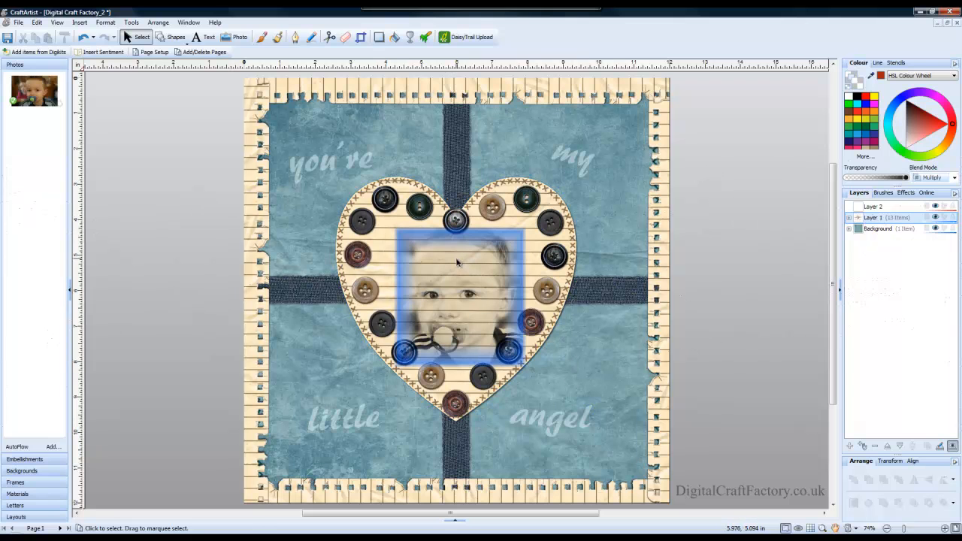
# Shrink the faded photo to about 3.25 by 3.46 in and centre it inside the heart.
pyautogui.click(427, 306)
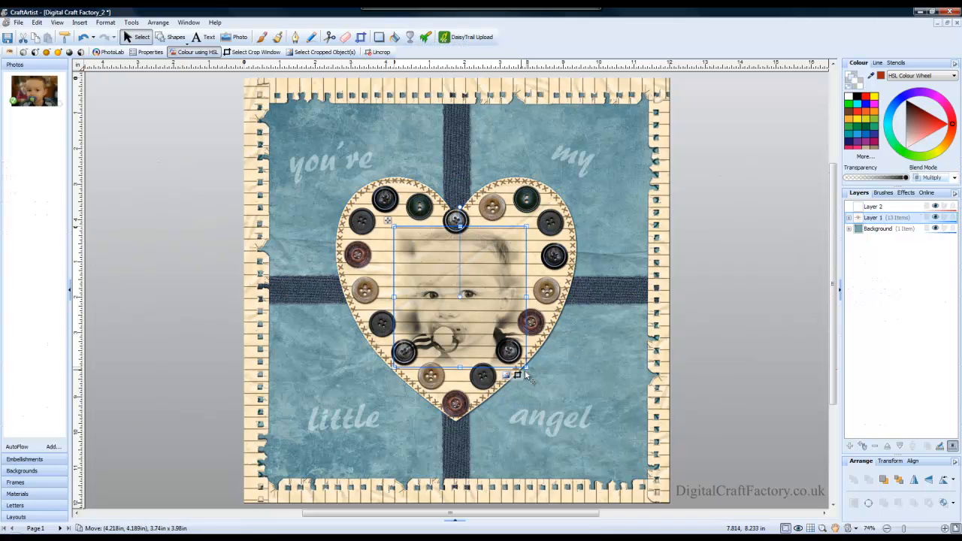
pyautogui.moveTo(526, 368); pyautogui.dragTo(509, 351)
pyautogui.moveTo(470, 283); pyautogui.dragTo(472, 279)
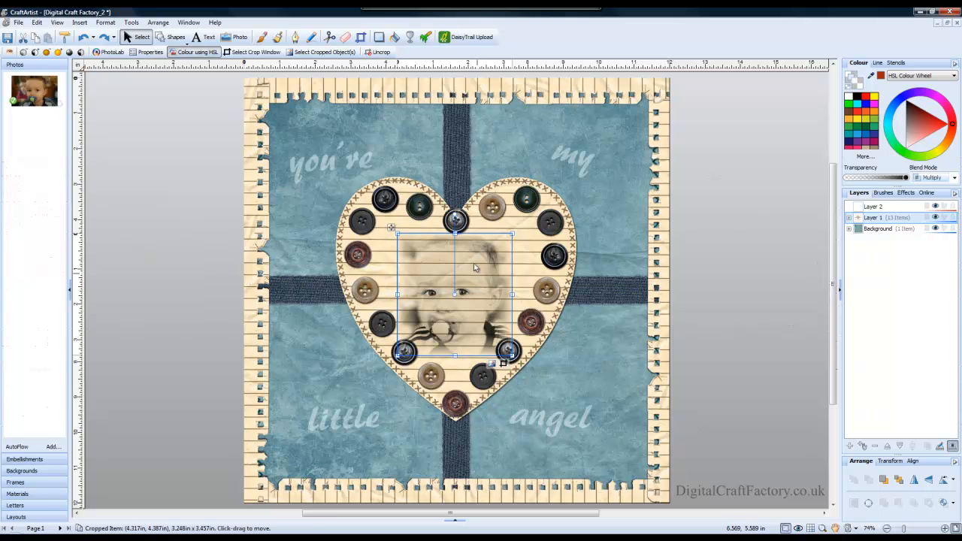
# Erase the parts of the photo covering the two black buttons at its lower corners using a 44 pt round tip, and deselect it.
pyautogui.click(345, 37)
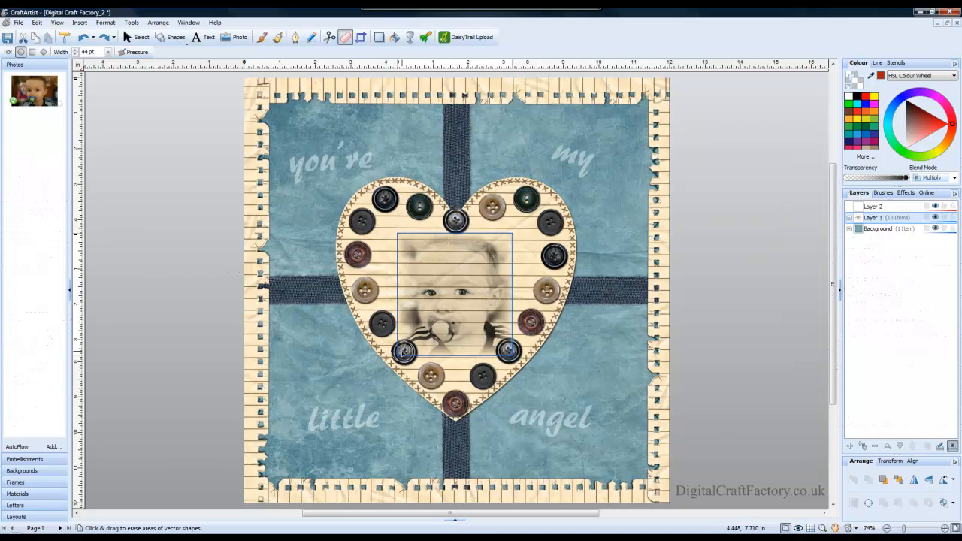
pyautogui.moveTo(405, 351); pyautogui.dragTo(405, 354)
pyautogui.click(509, 350)
pyautogui.click(137, 38)
pyautogui.click(143, 126)
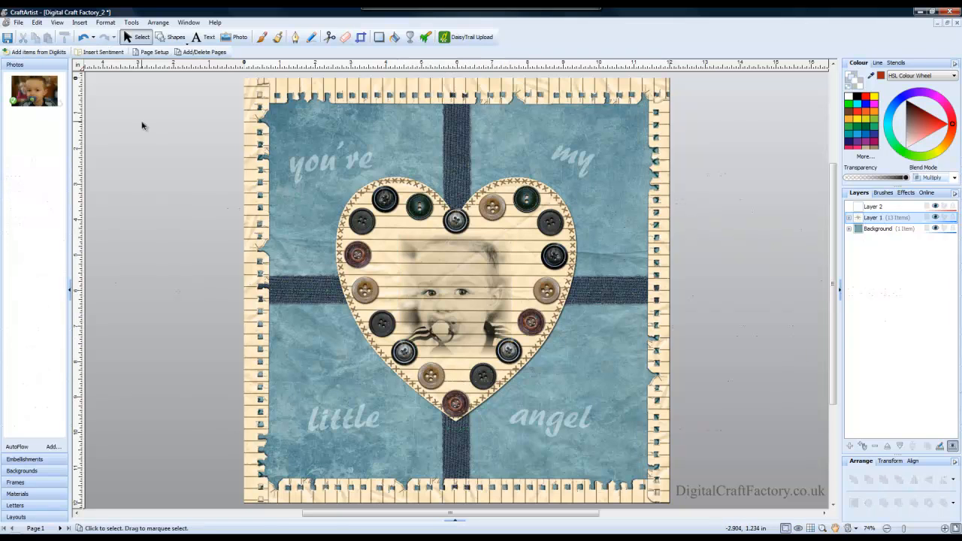